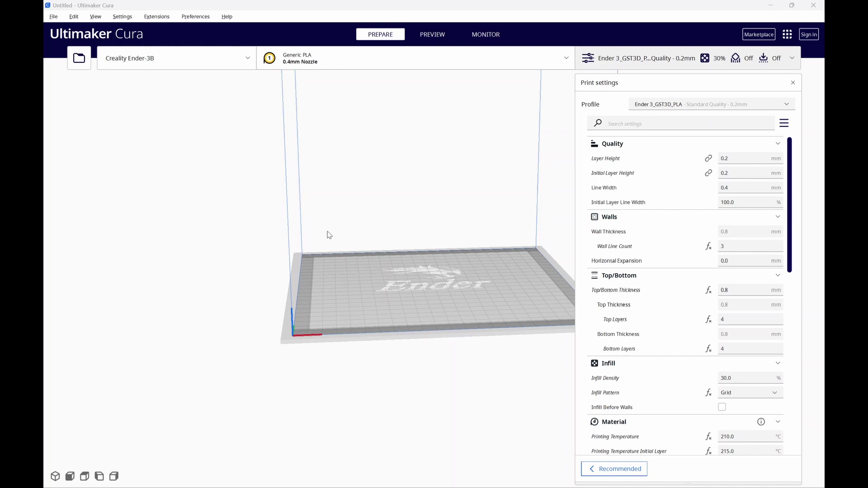
Step: Browse the plugin marketplace, scroll through its listings, then close it
left_click(762, 36)
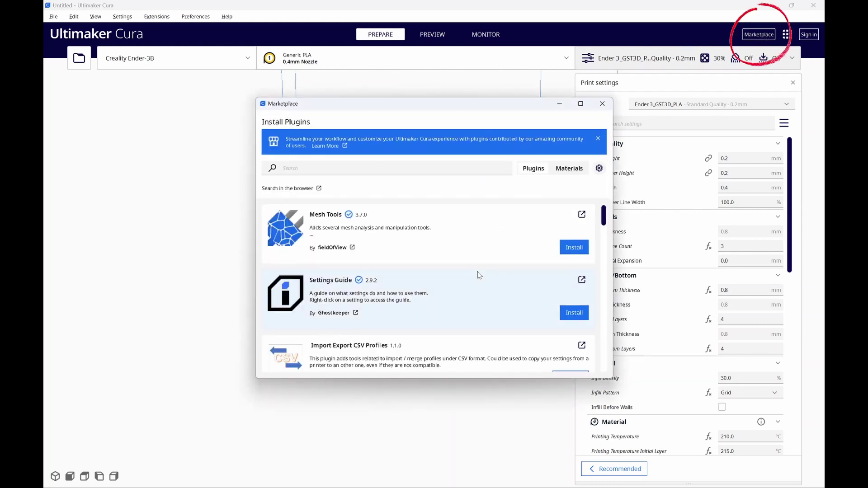
scroll(483, 266, "down", 10)
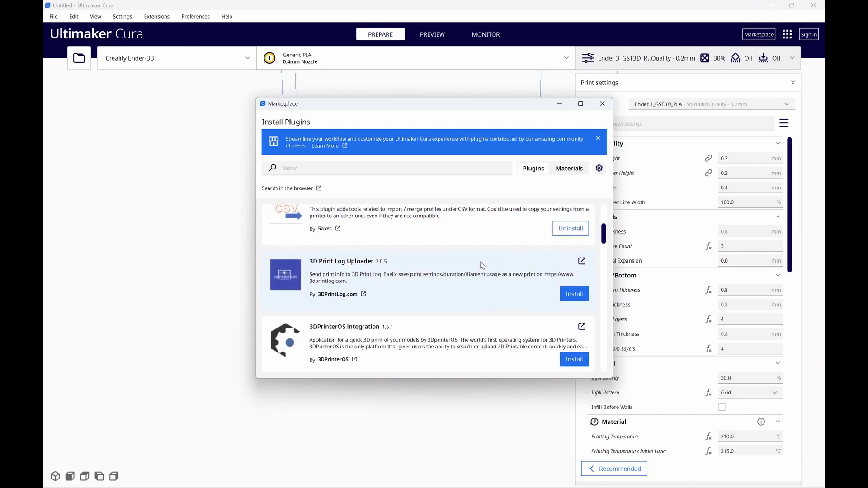
scroll(483, 266, "down", 8)
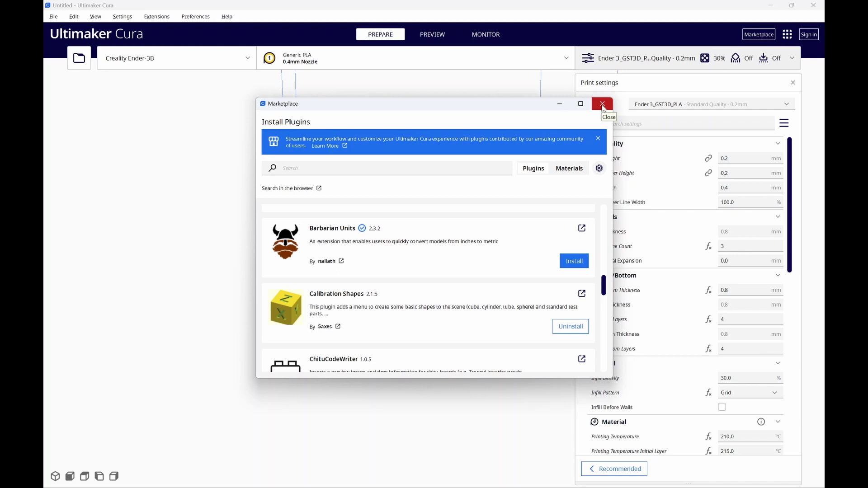
left_click(603, 107)
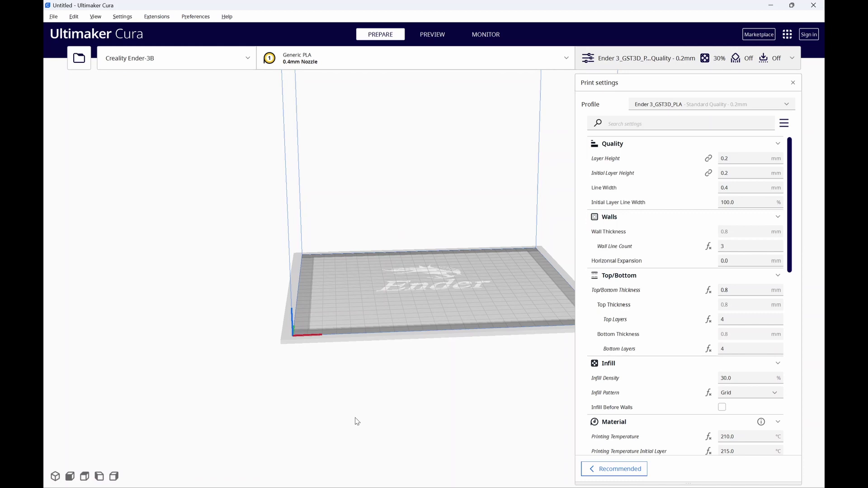
Step: Add the Retract Tower calibration part from Extensions and zoom and pan onto it
left_click(154, 17)
mouse_move(171, 83)
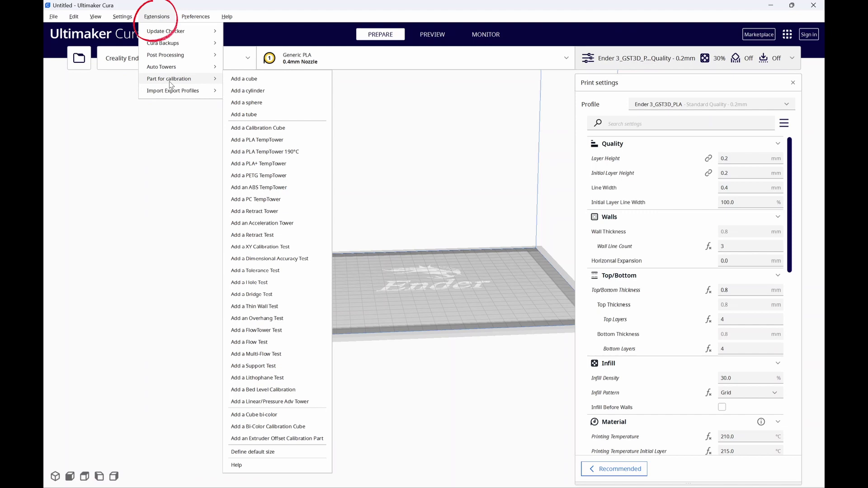
left_click(264, 212)
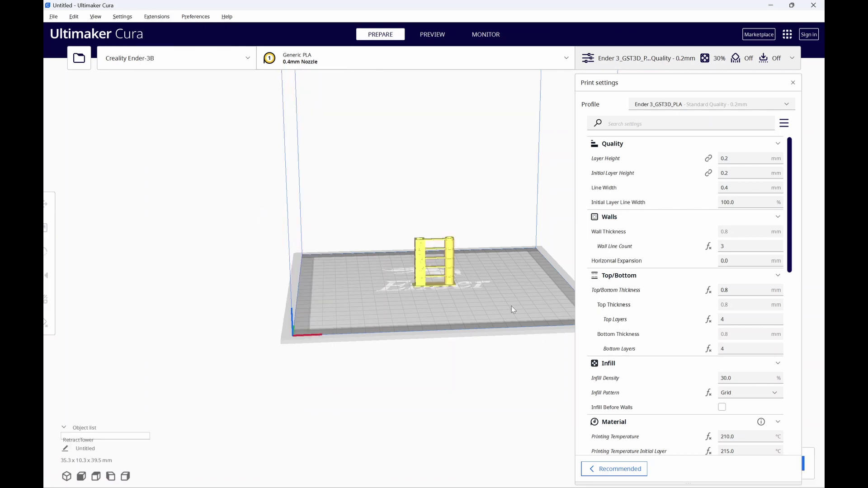
scroll(496, 284, "up", 5)
scroll(493, 299, "up", 5)
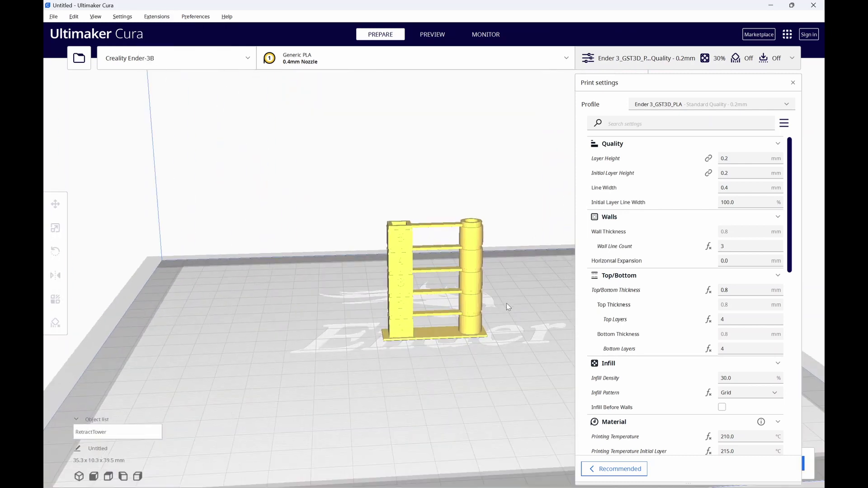
middle_click_drag(499, 302, 425, 295)
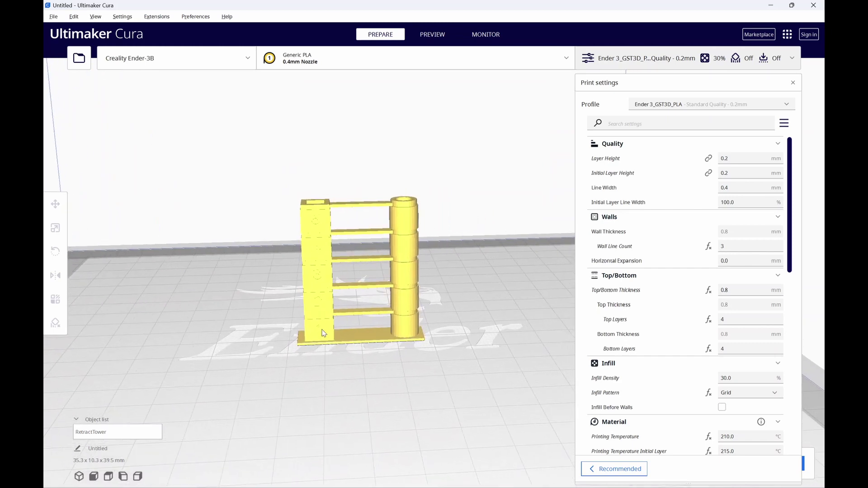
middle_click_drag(213, 276, 219, 292)
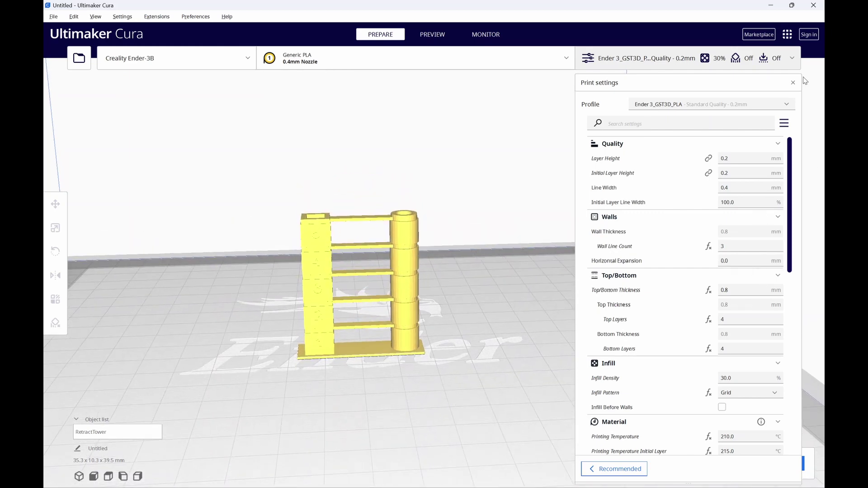
Step: Slice the Retract Tower (44 min, 4 g) and scrub the preview layers from the bottom up
left_click(795, 59)
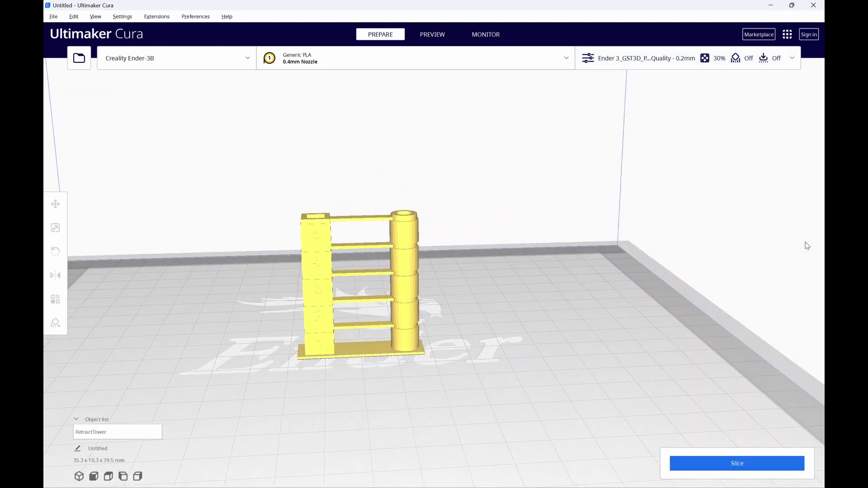
left_click(784, 464)
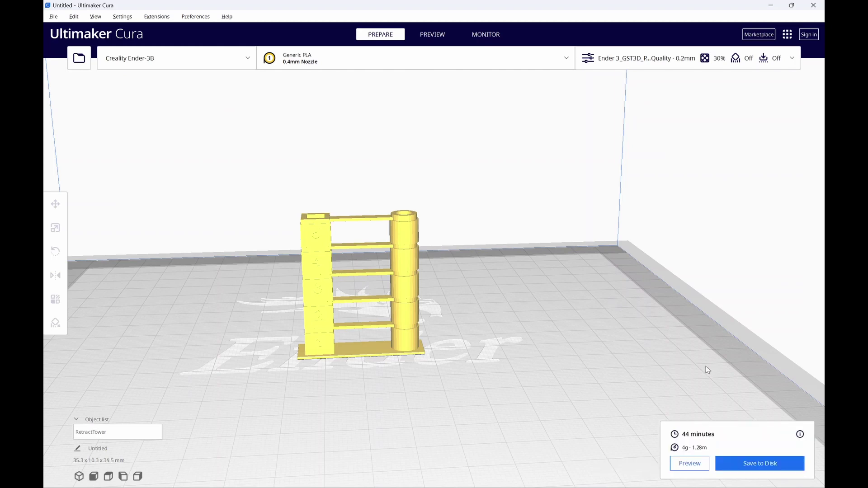
left_click(690, 464)
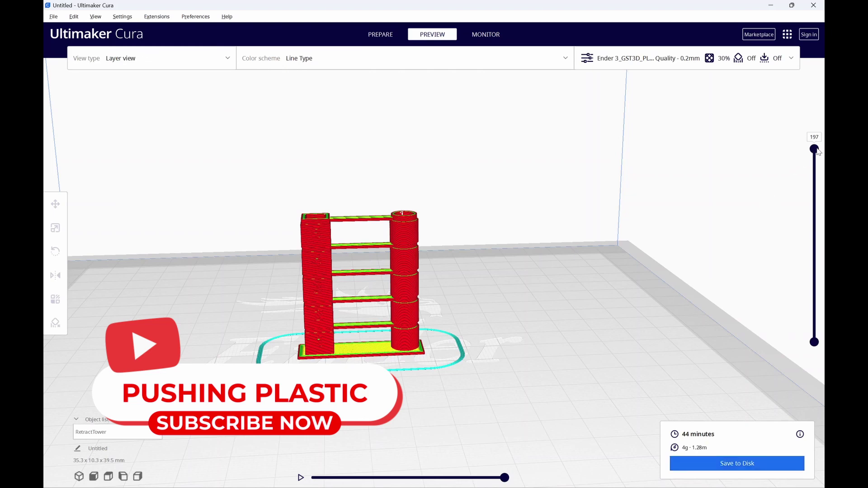
left_click_drag(818, 151, 813, 299)
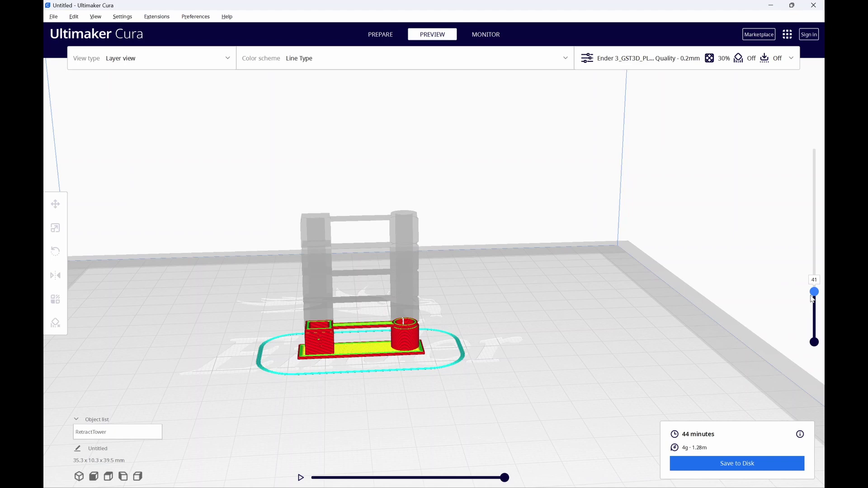
left_click_drag(813, 299, 814, 167)
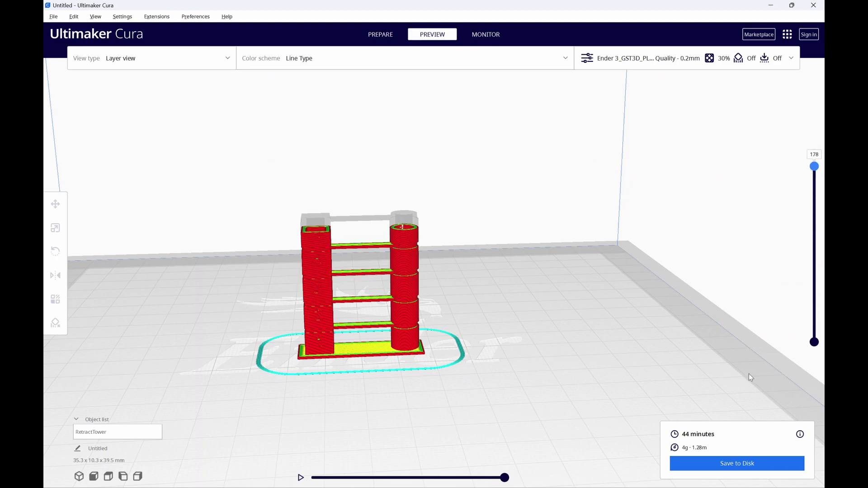
Step: Reopen the print settings, return to Prepare, and reach Extensions > Post Processing
left_click(791, 59)
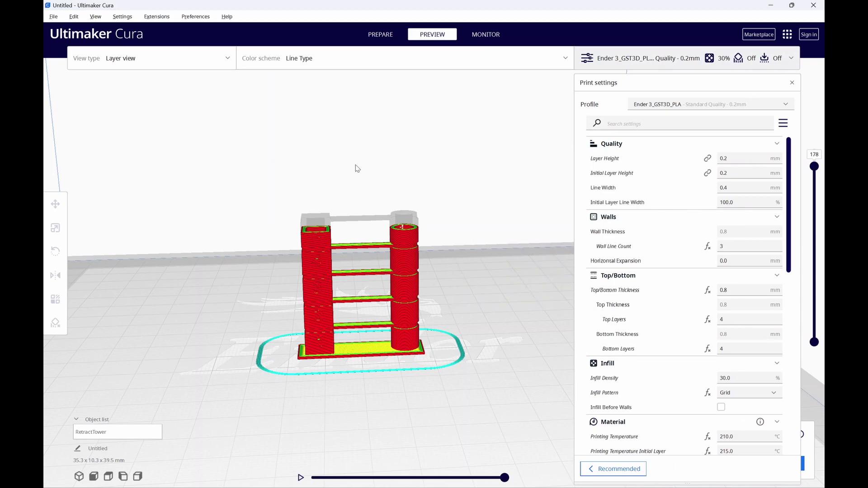
left_click(380, 36)
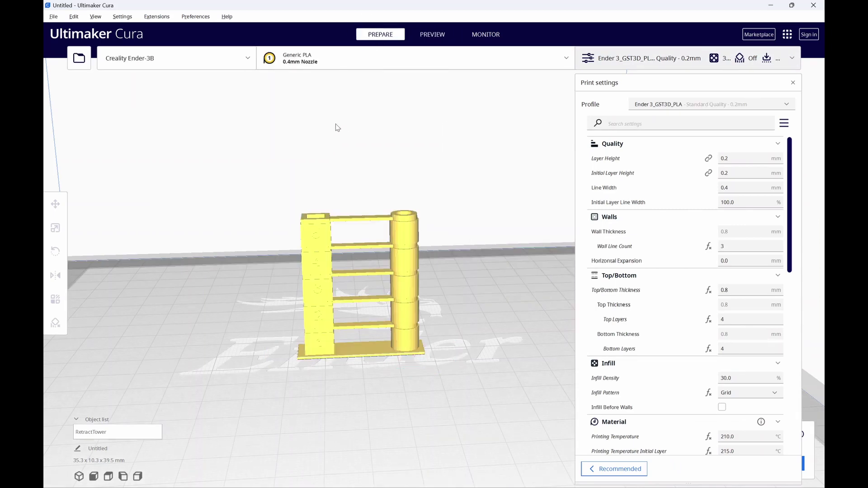
left_click(157, 16)
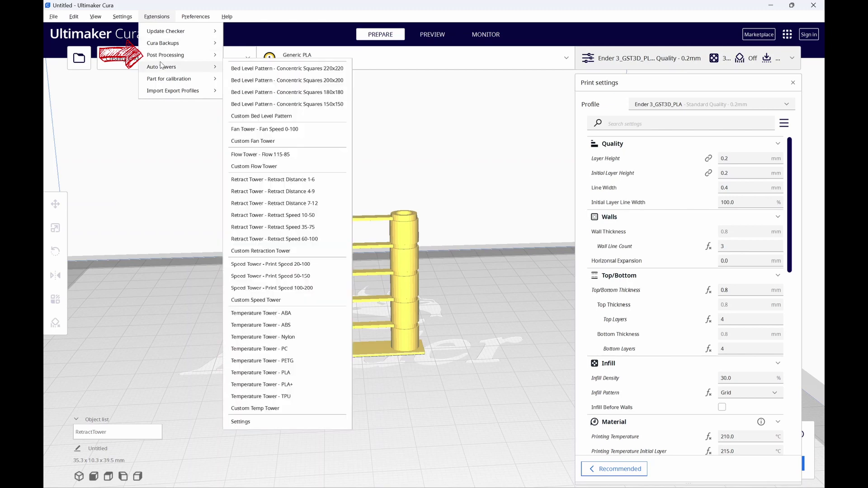
mouse_move(162, 56)
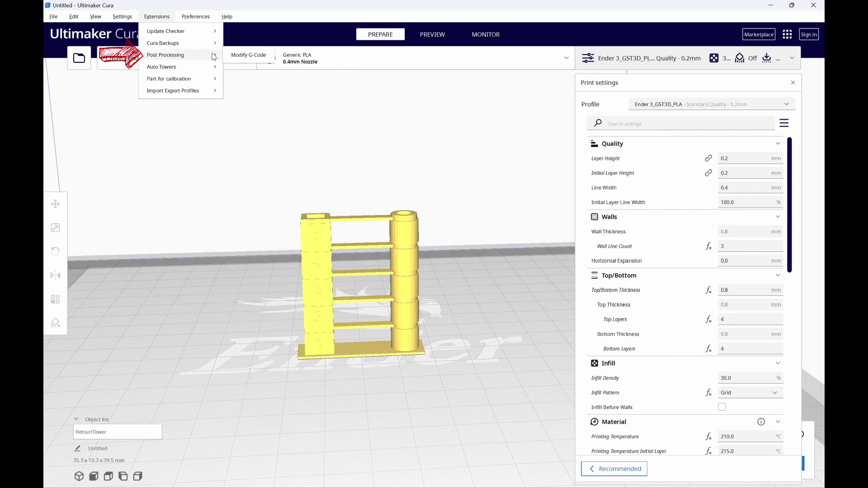
Step: Add a RetractTower post-processing script with its Command set to Distance
left_click(244, 57)
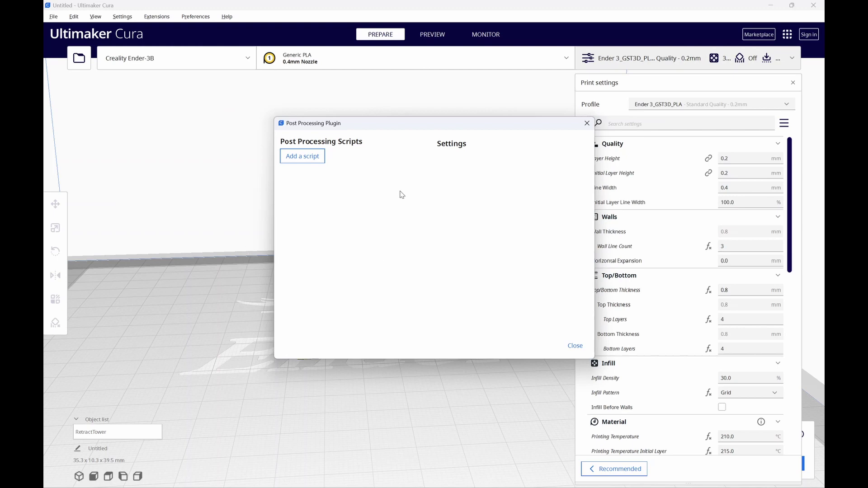
left_click(305, 158)
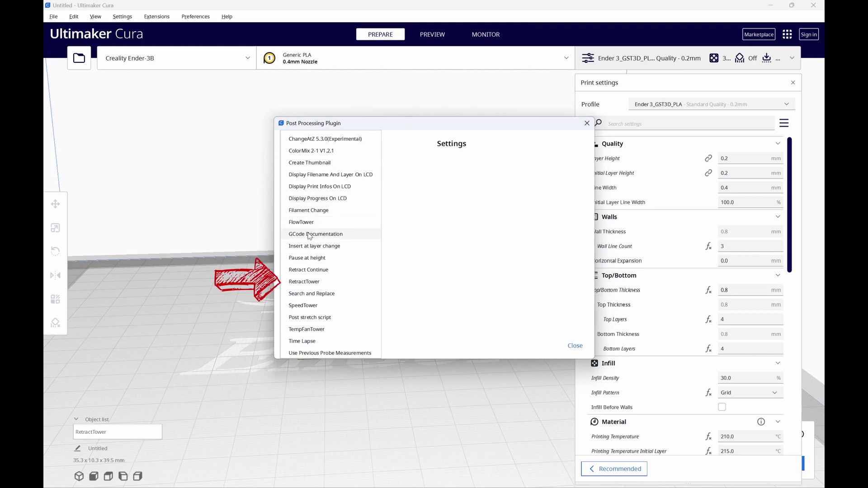
left_click(305, 282)
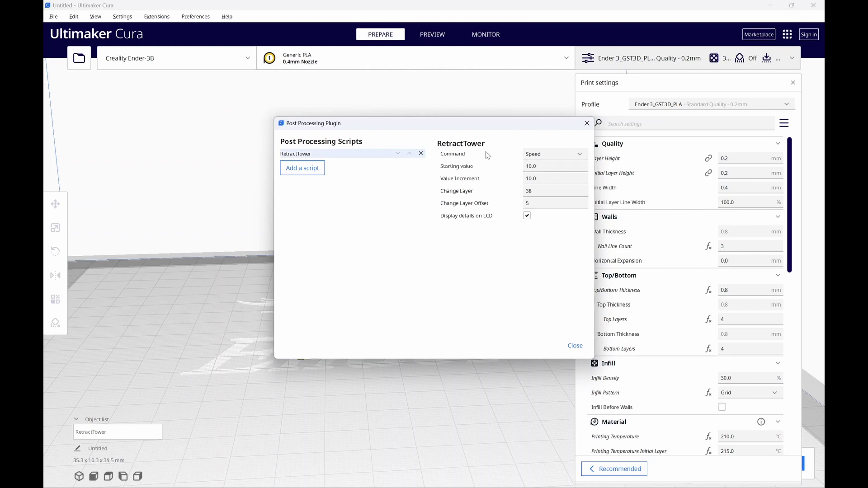
left_click(579, 154)
left_click(539, 179)
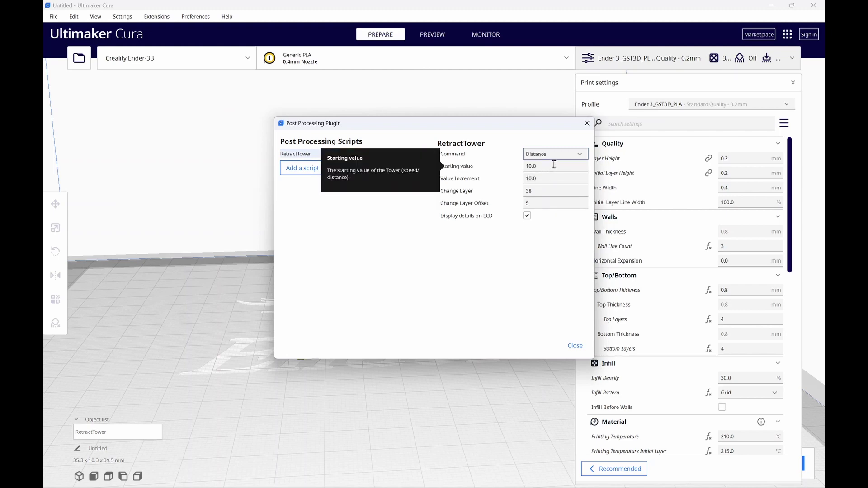
Step: Set the script's Starting value to 1, Value Increment to 1, and Change Layer Offset to 4
left_click(547, 166)
double_click(547, 166)
type("1")
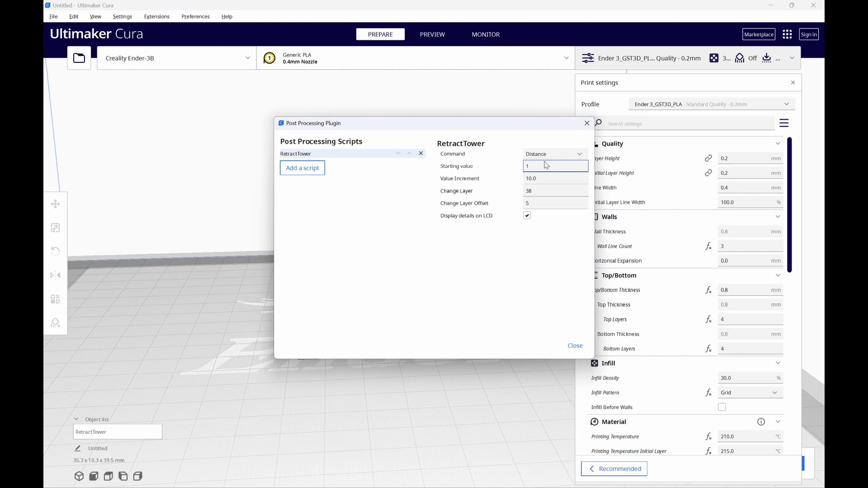
double_click(552, 181)
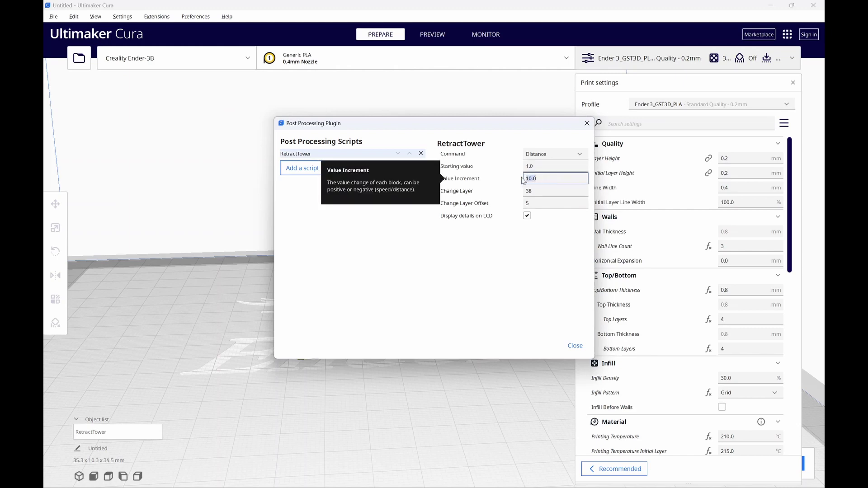
type("1")
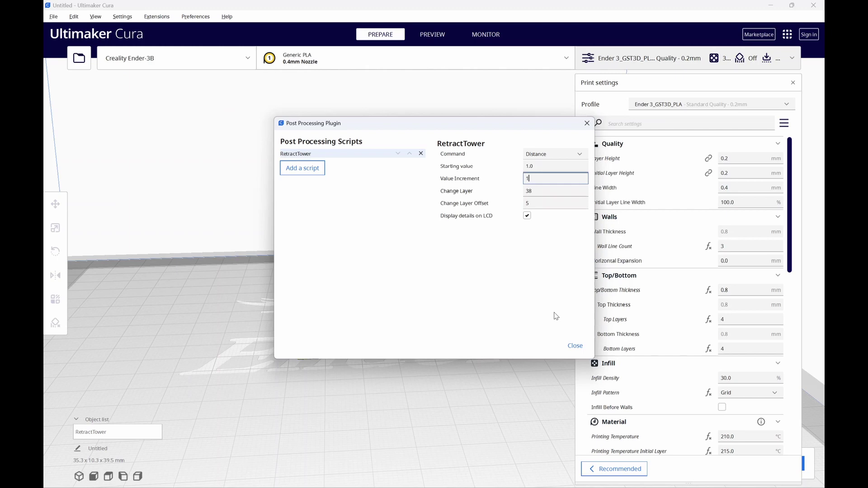
left_click(548, 205)
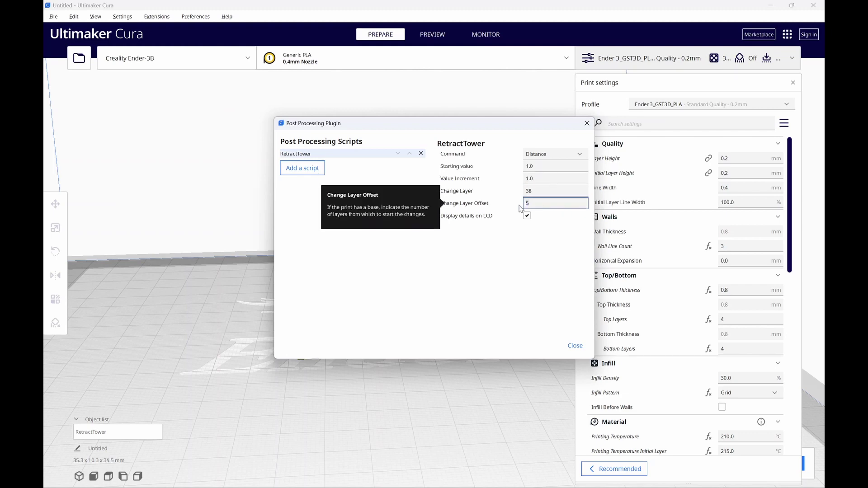
type("4")
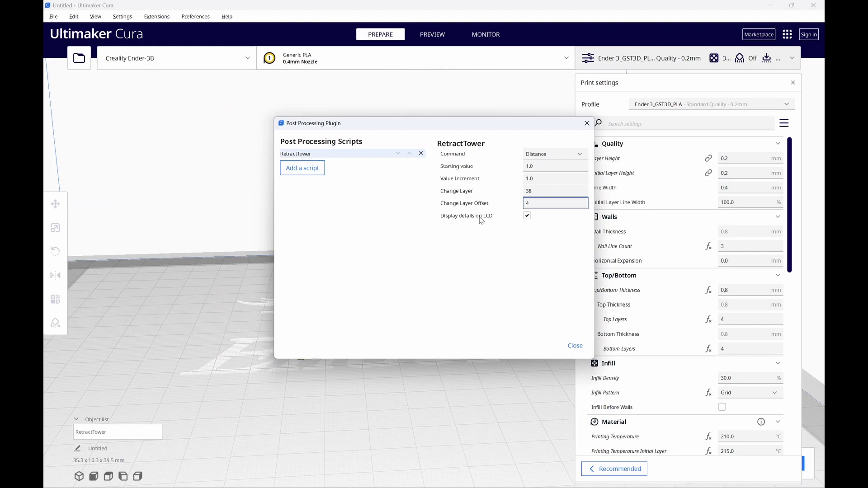
mouse_move(480, 220)
Step: Close the post-processing dialog and print settings, then slice the retract tower
left_click(575, 346)
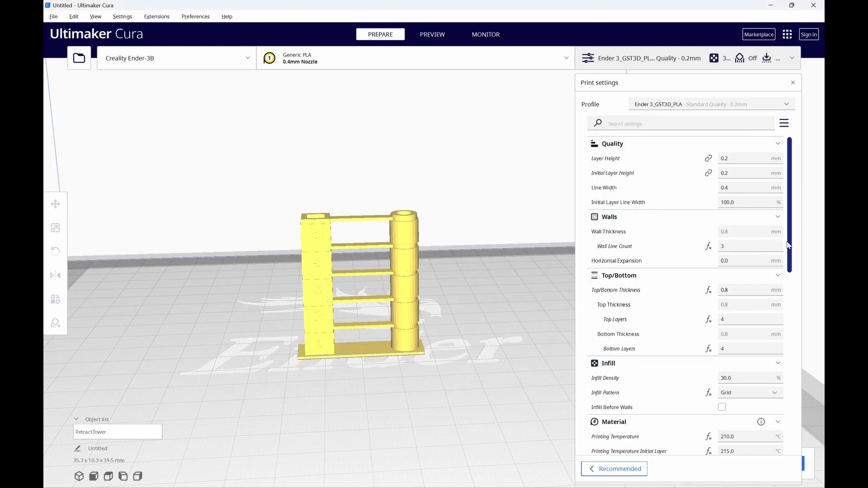
left_click(792, 58)
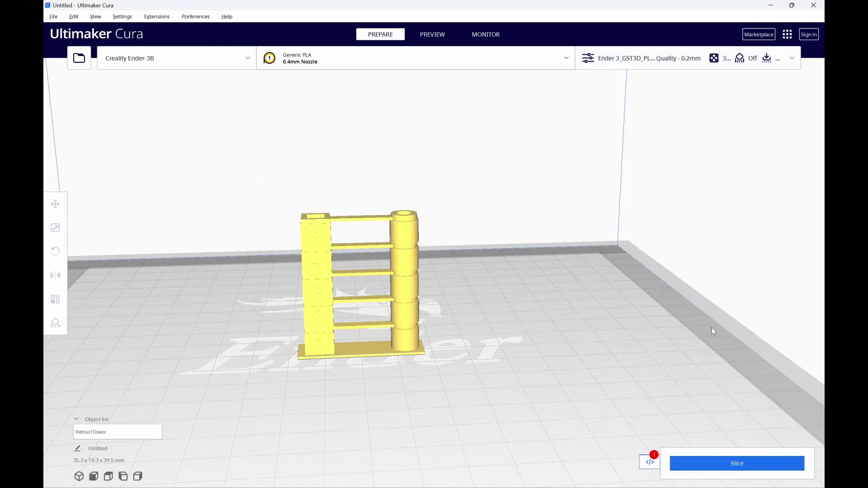
left_click(717, 464)
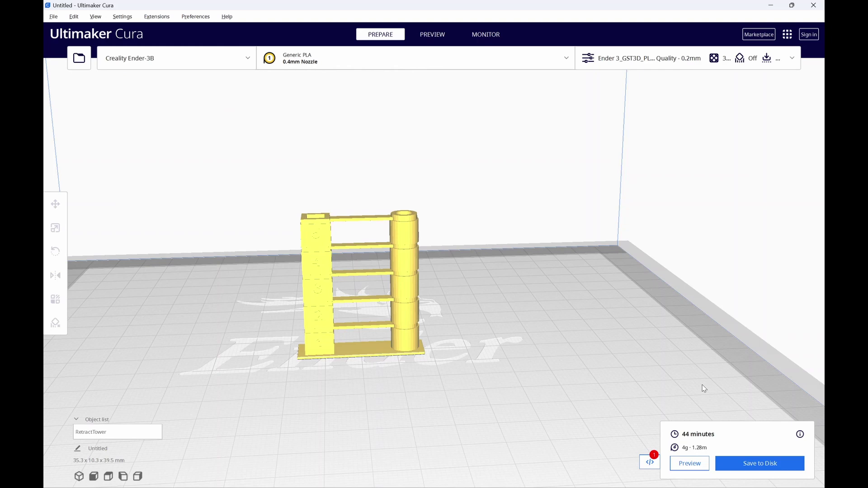
Step: Save the sliced G-code to disk as Retract.gcode
left_click(785, 466)
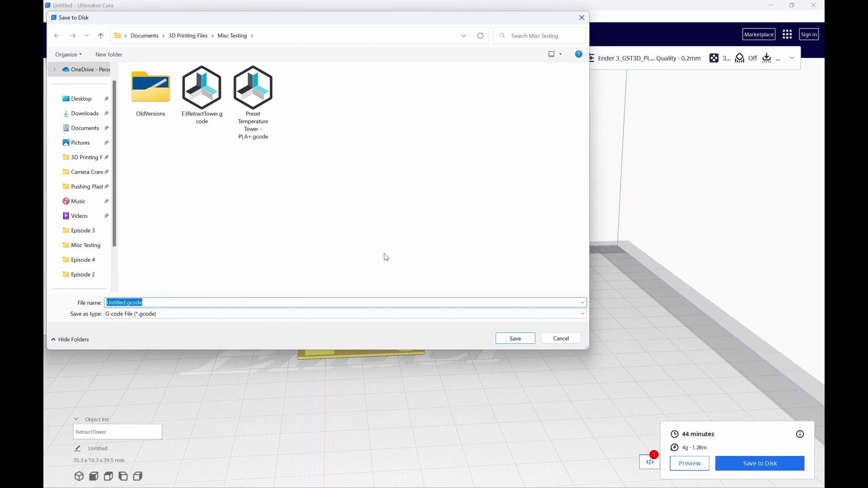
type("Retract")
left_click(513, 342)
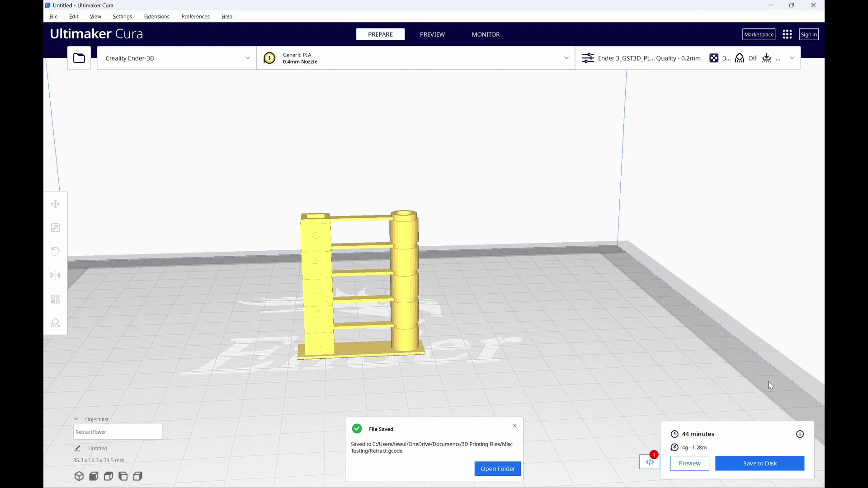
Step: Delete the RetractTower script from the post-processing list and close the window
left_click(652, 460)
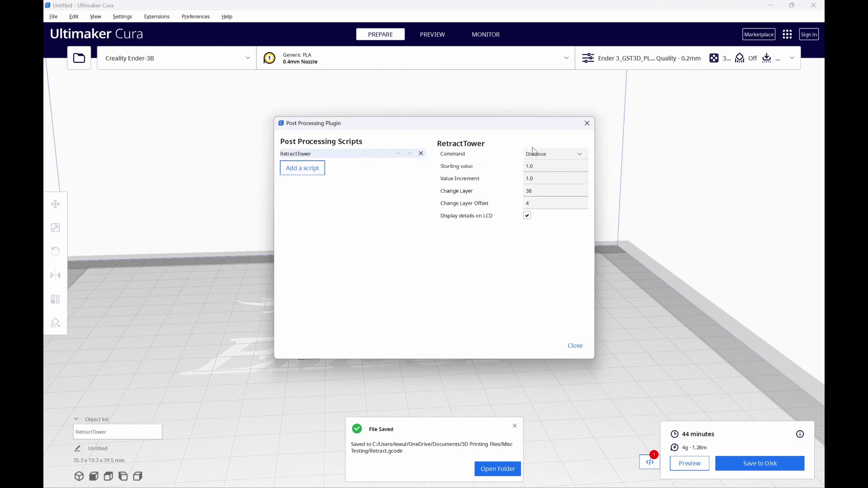
left_click(421, 154)
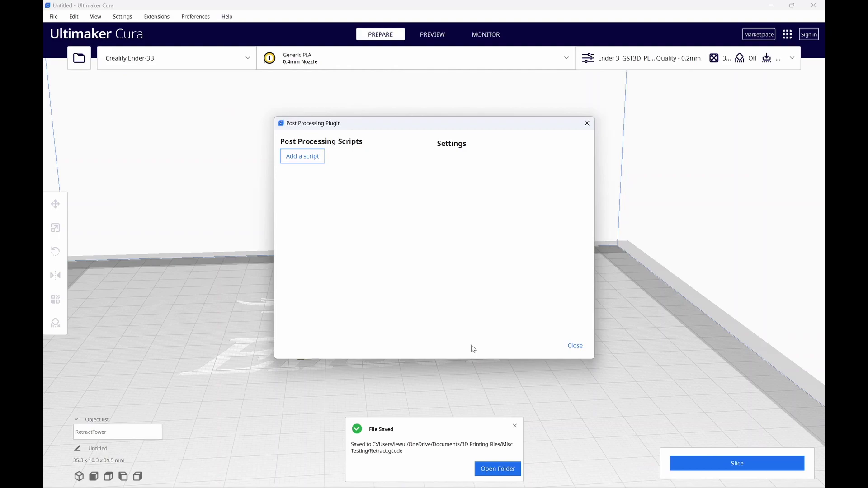
left_click(575, 346)
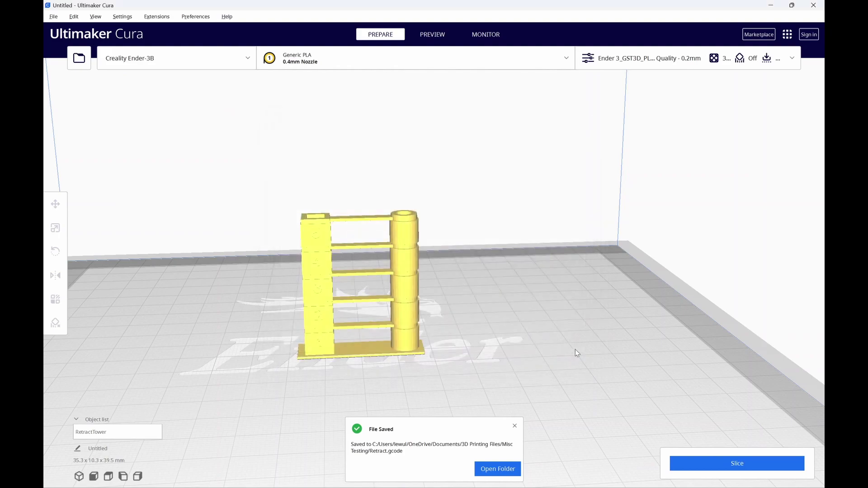